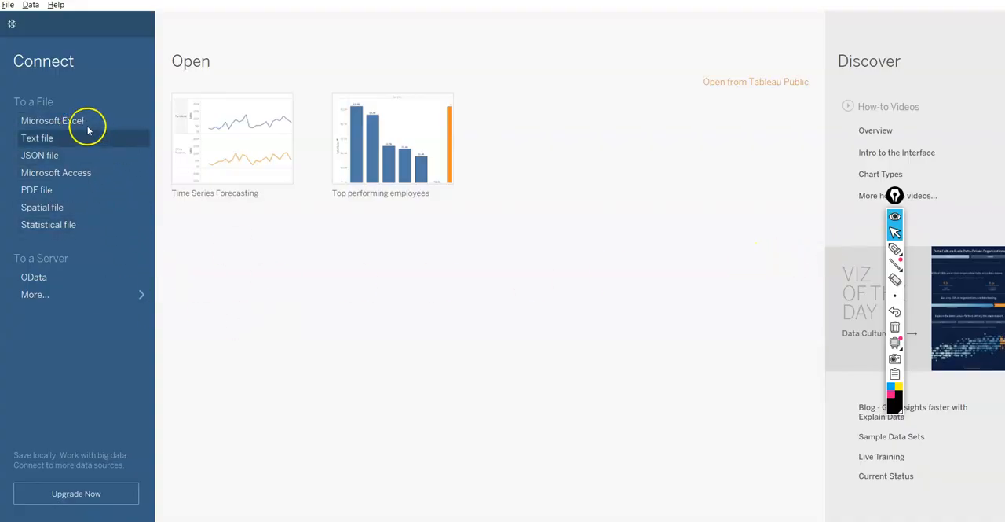
Connect to the Excel workbook P1-SuperStoreUS-2015.xlsx and add its Orders sheet to the data source.
left_click(76, 120)
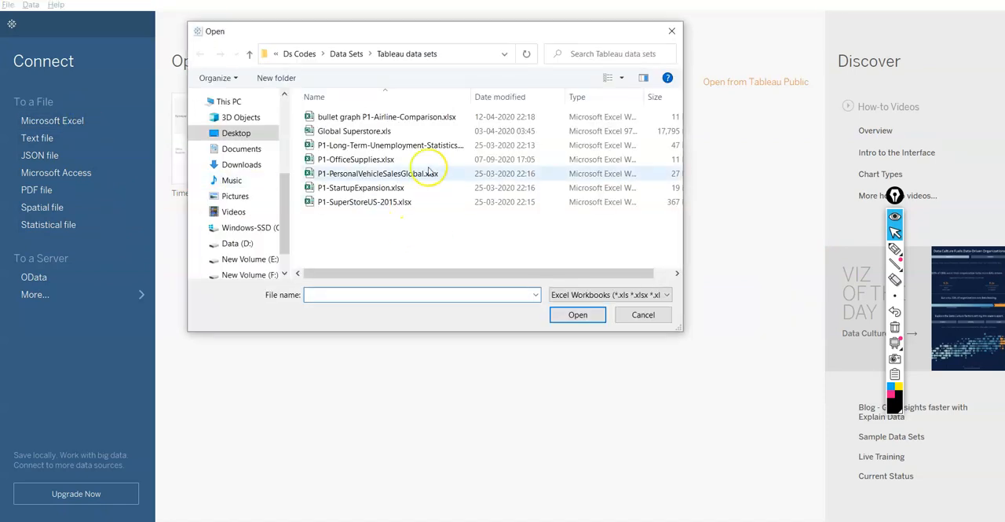
left_click(395, 206)
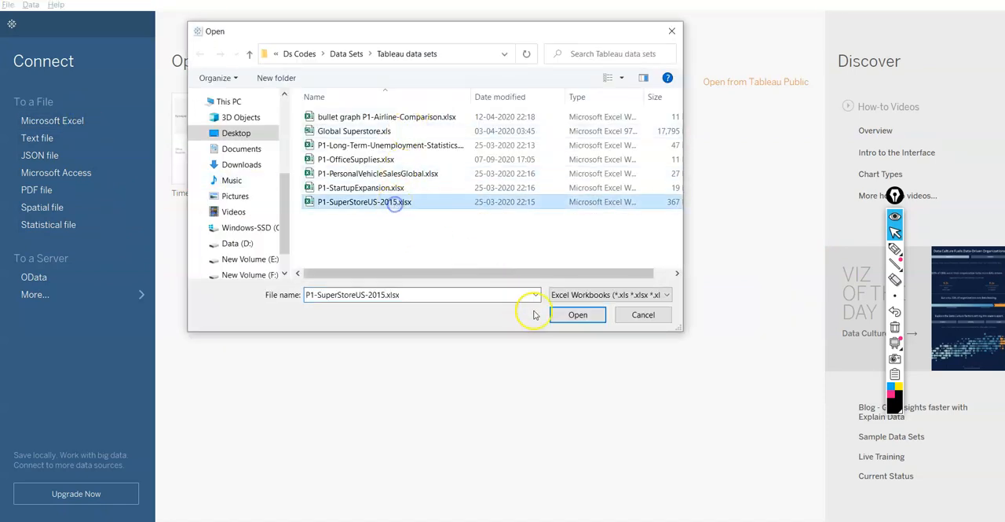
left_click(581, 316)
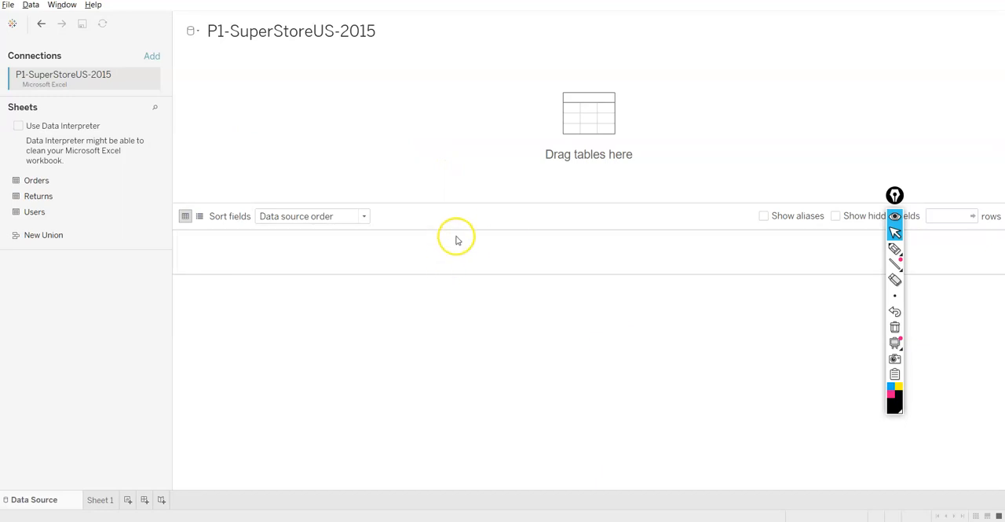
double_click(70, 190)
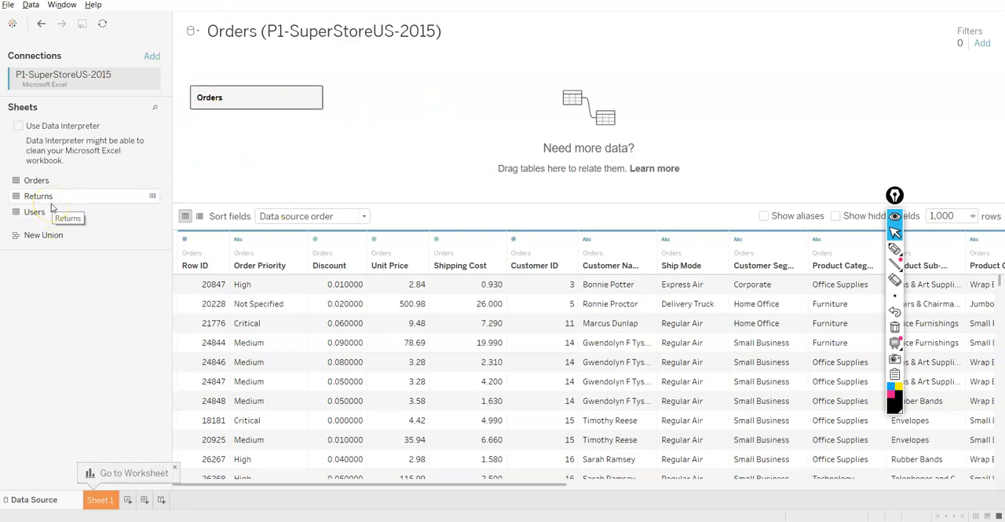
Join the Returns sheet to Orders inside the Orders logical table and view the available join types.
double_click(245, 102)
left_click_drag(73, 196, 411, 110)
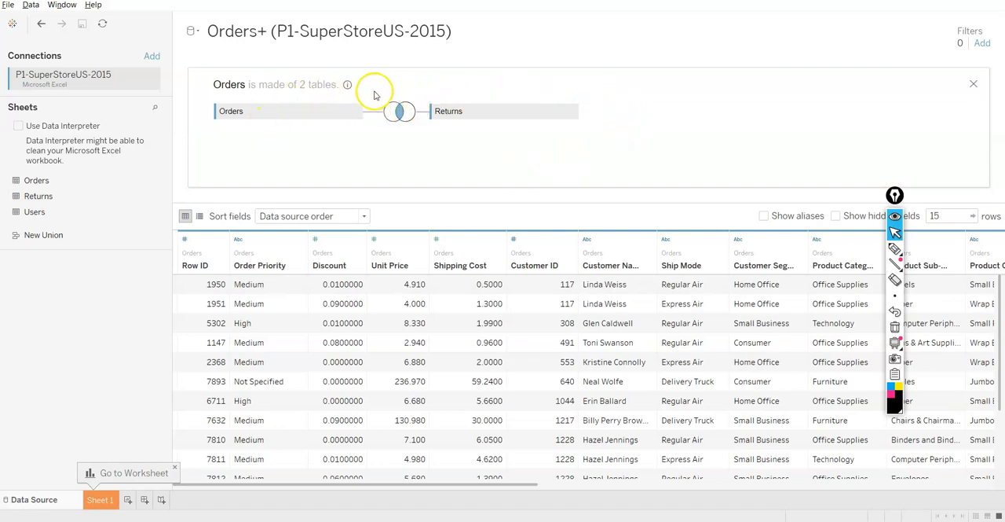
left_click(400, 112)
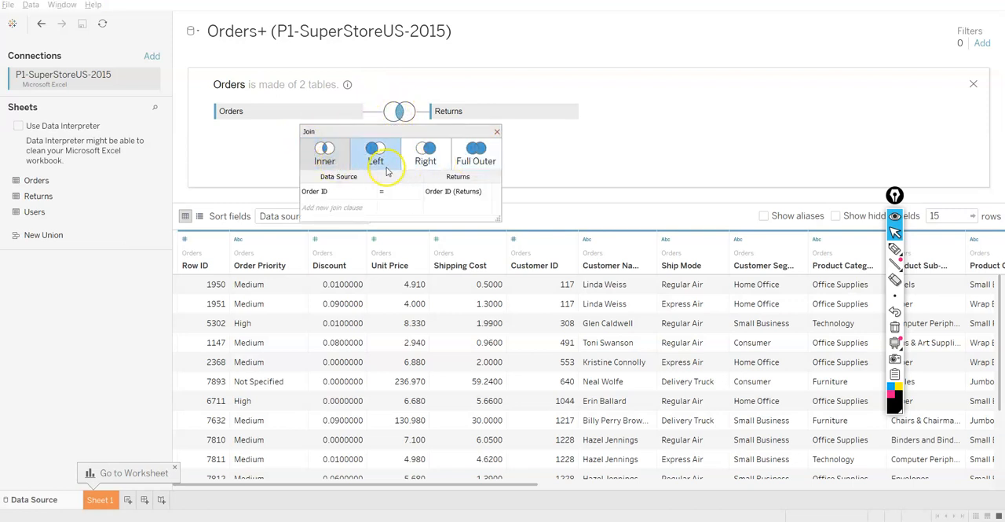
left_click(496, 131)
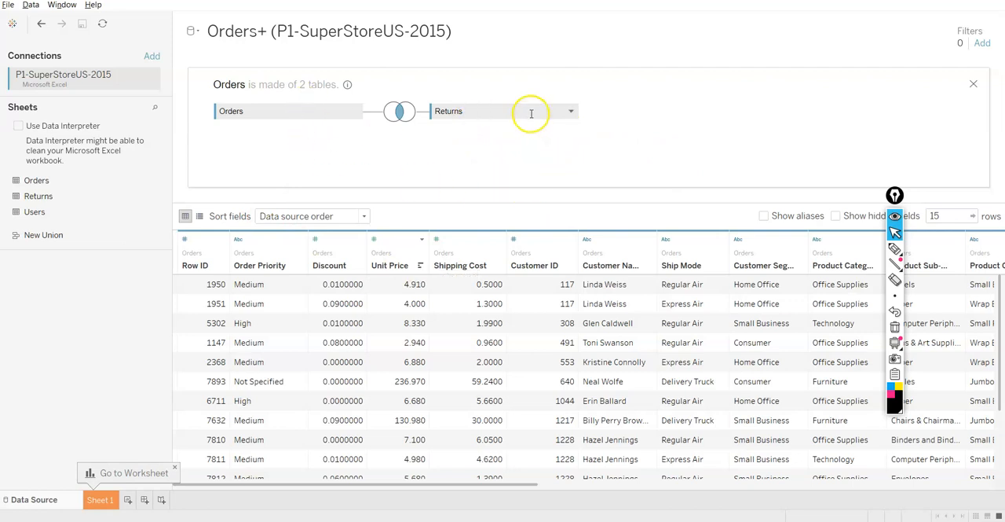
Remove Returns from the join and close the physical table view of Orders.
left_click(469, 126)
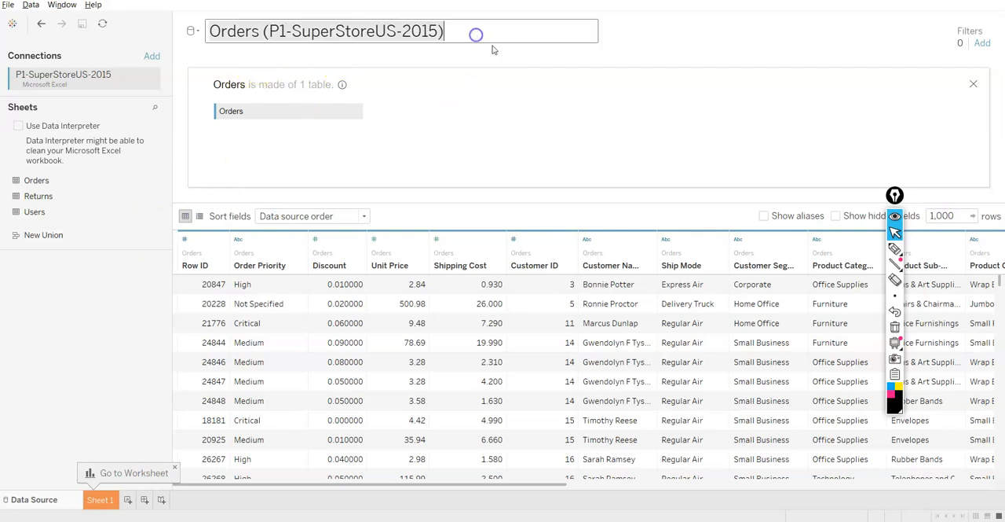
left_click(973, 83)
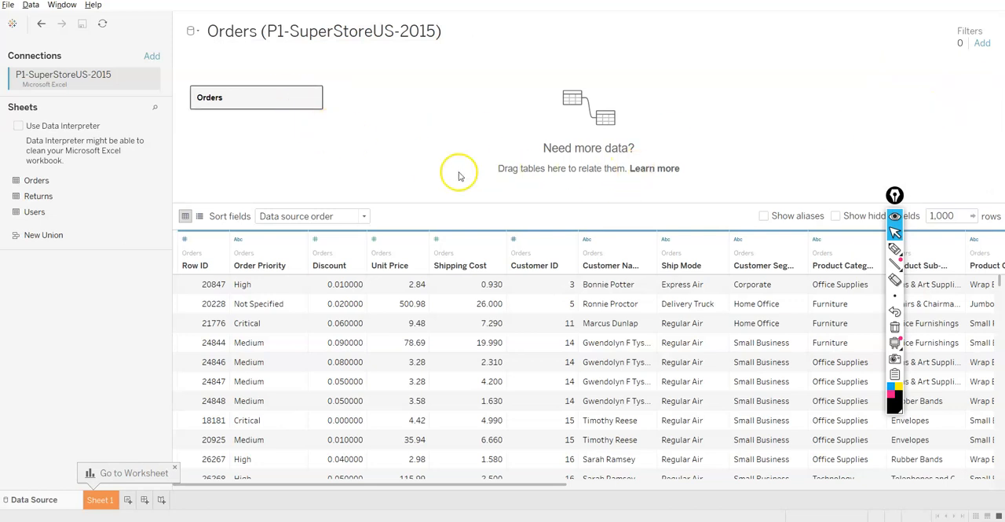
Try adding Returns beside Orders and inside the Orders logical table, then remove it and return to the relationship canvas.
left_click_drag(72, 201, 414, 103)
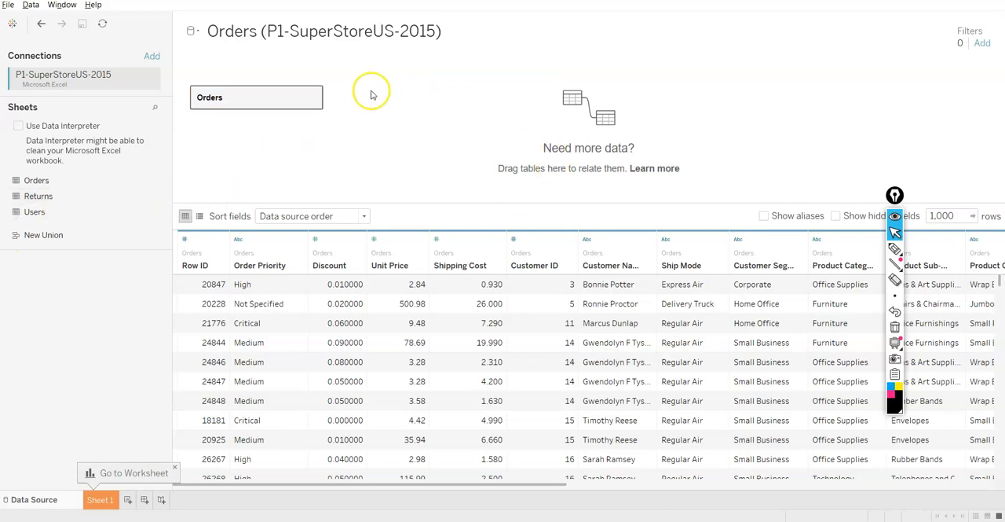
double_click(265, 102)
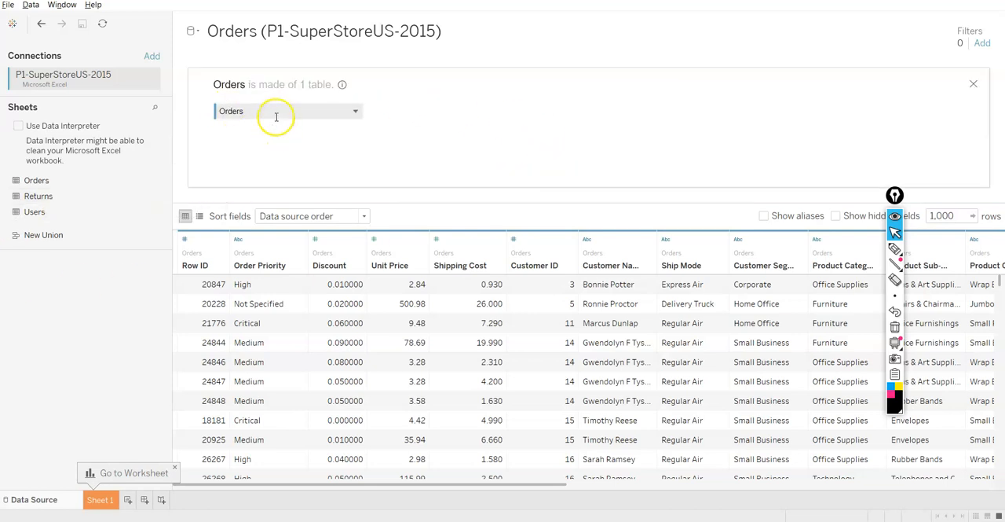
left_click_drag(39, 195, 534, 119)
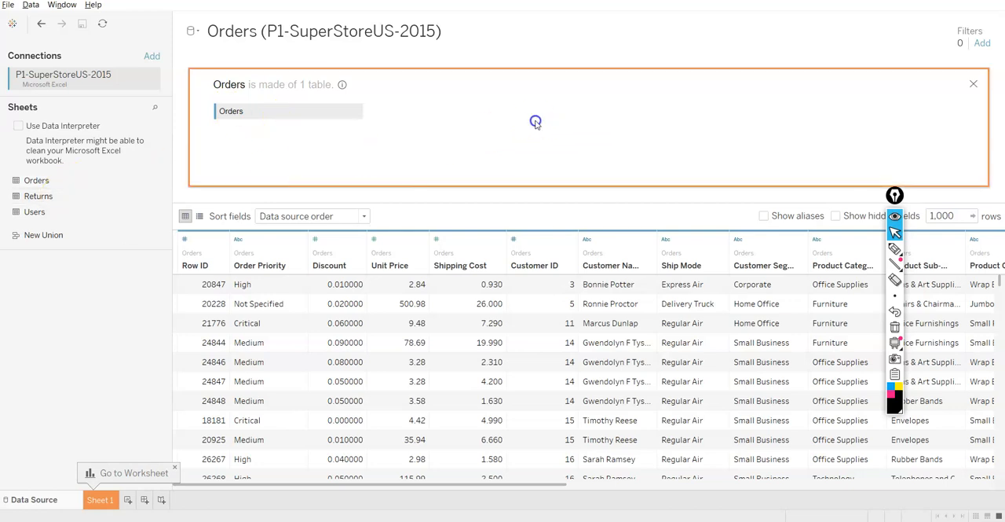
left_click_drag(433, 123, 64, 283)
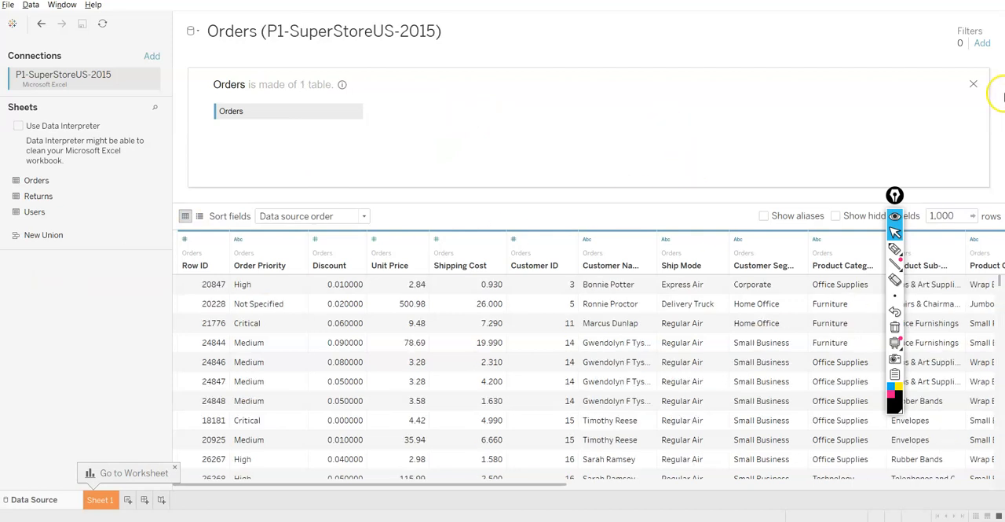
left_click(973, 85)
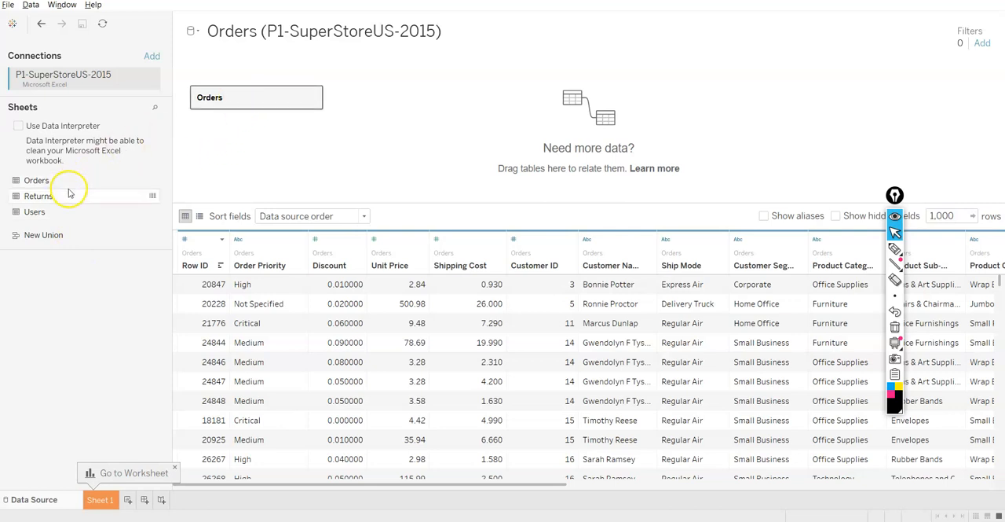
Relate the Returns sheet to Orders on Order ID and examine the relationship's additional fields and performance options.
left_click_drag(68, 198, 424, 95)
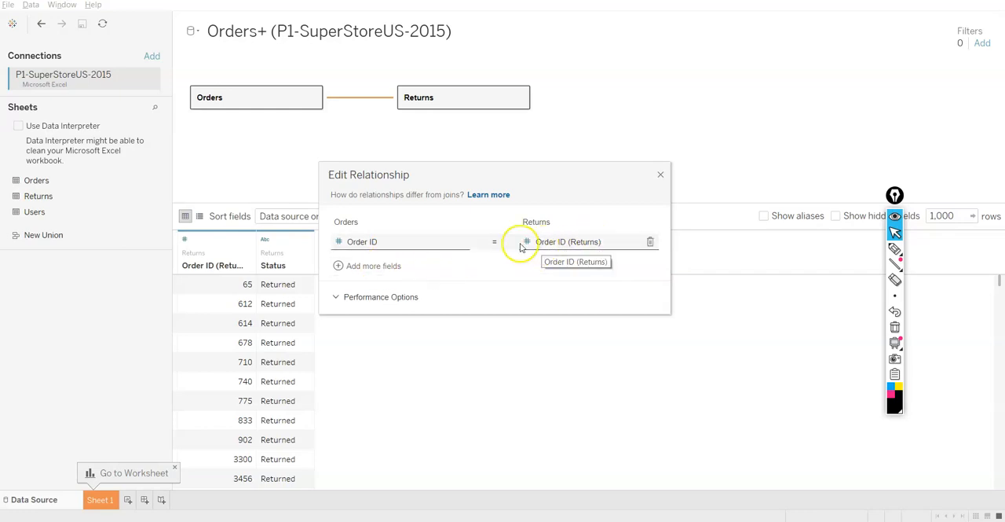
left_click(369, 265)
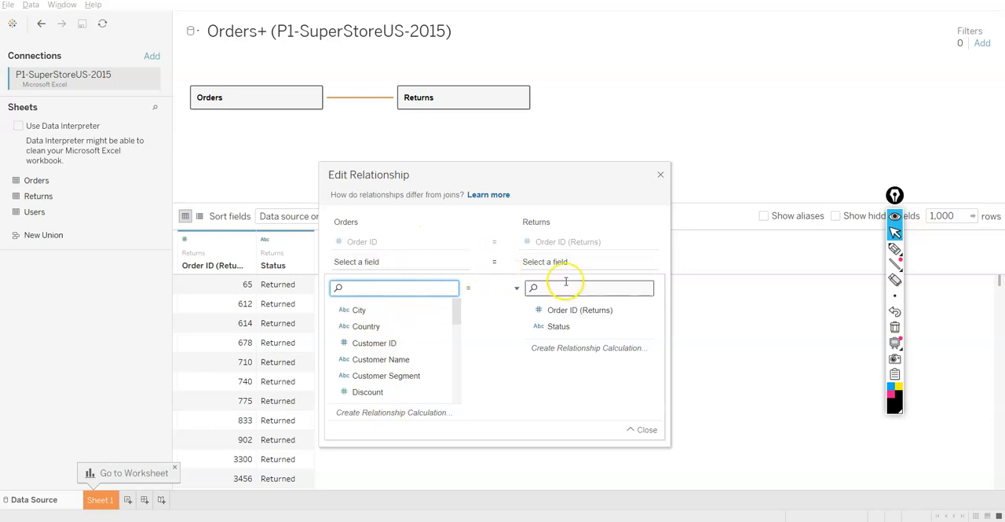
left_click(648, 261)
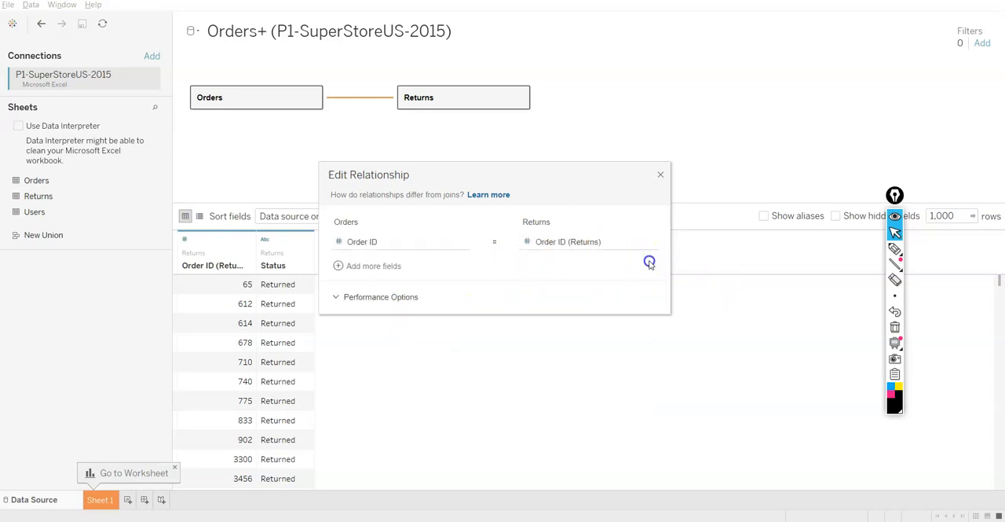
left_click(404, 300)
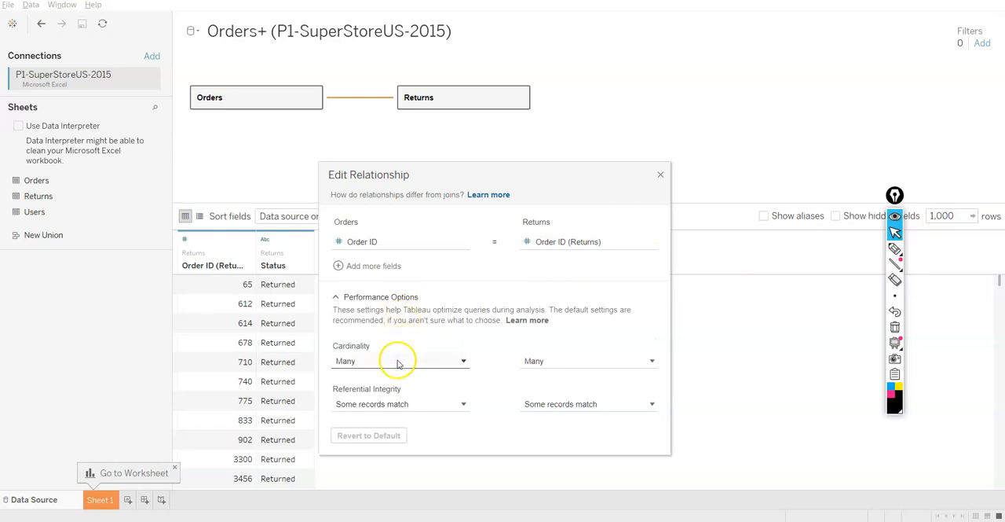
mouse_move(425, 360)
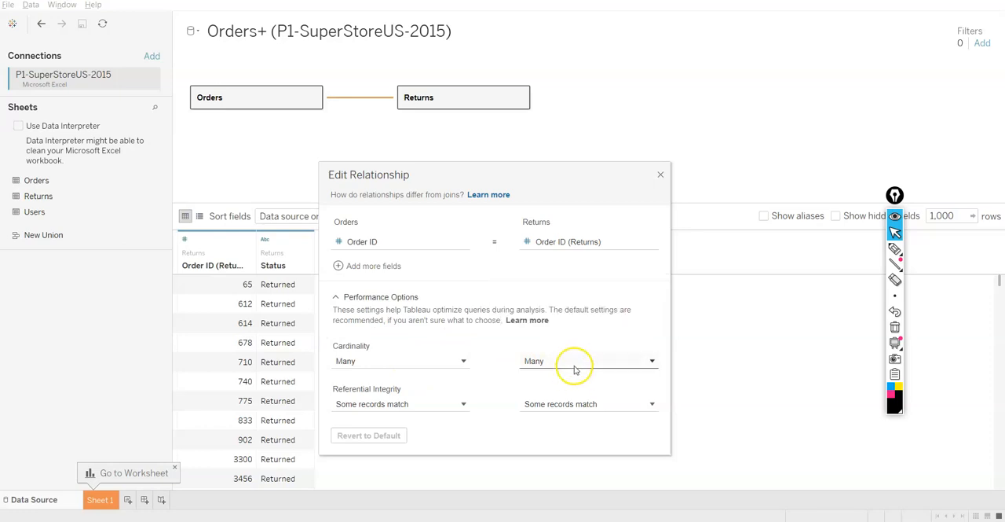
left_click(375, 302)
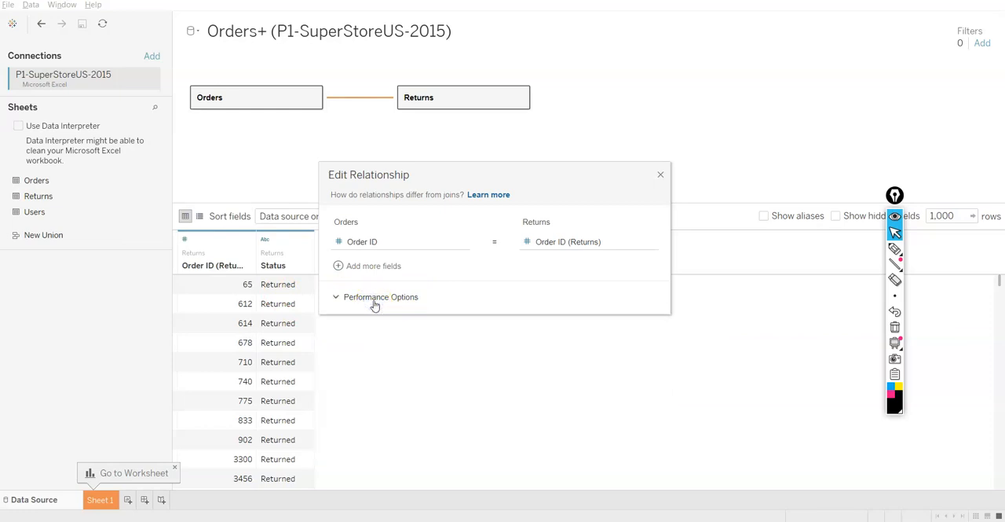
left_click(663, 172)
Preview the data of the related Orders and Returns tables separately.
left_click(227, 100)
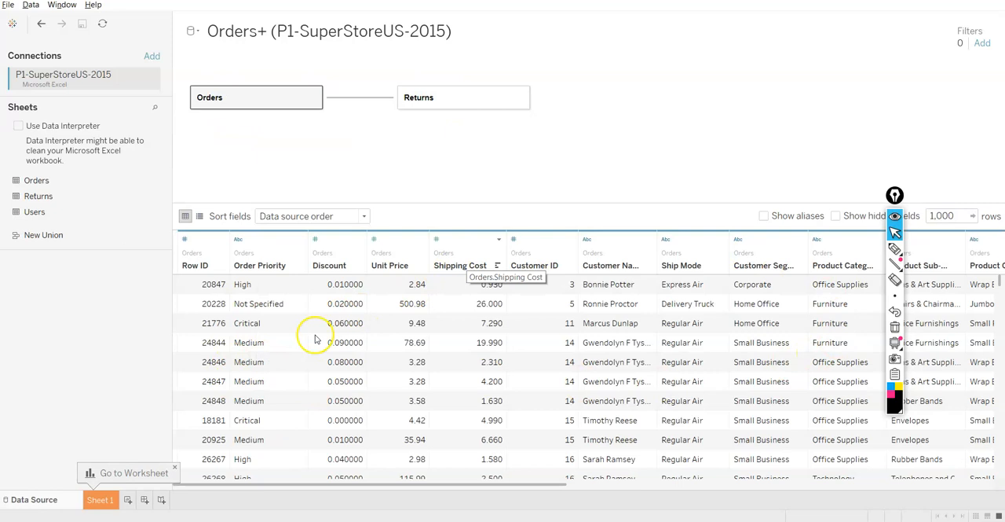
left_click(432, 98)
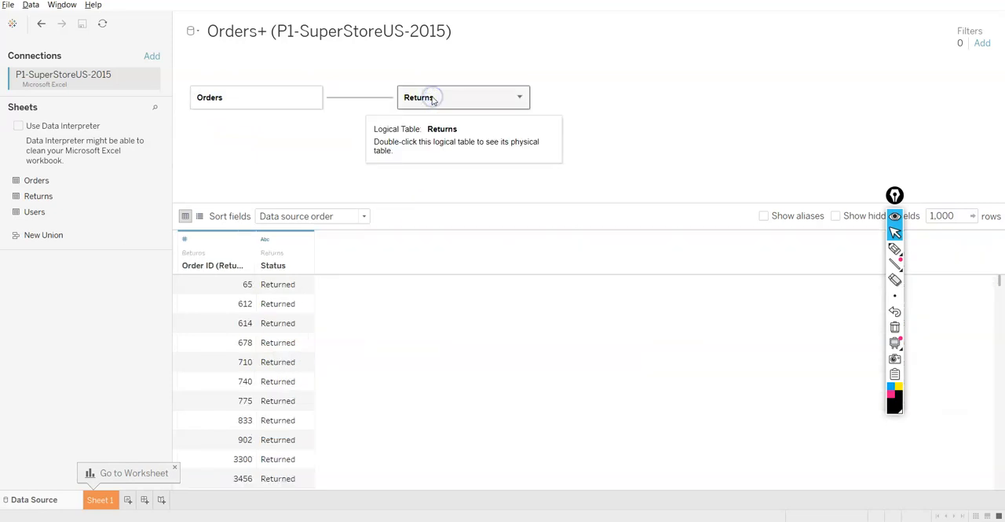
left_click(268, 92)
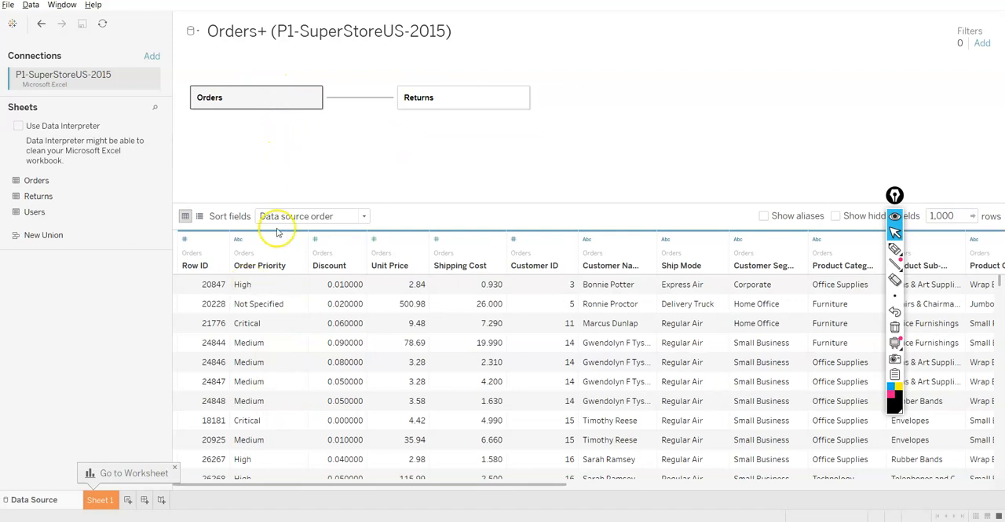
Remove Returns and Orders from the data source canvas and add the Orders sheet again on its own.
left_click_drag(427, 95, 61, 283)
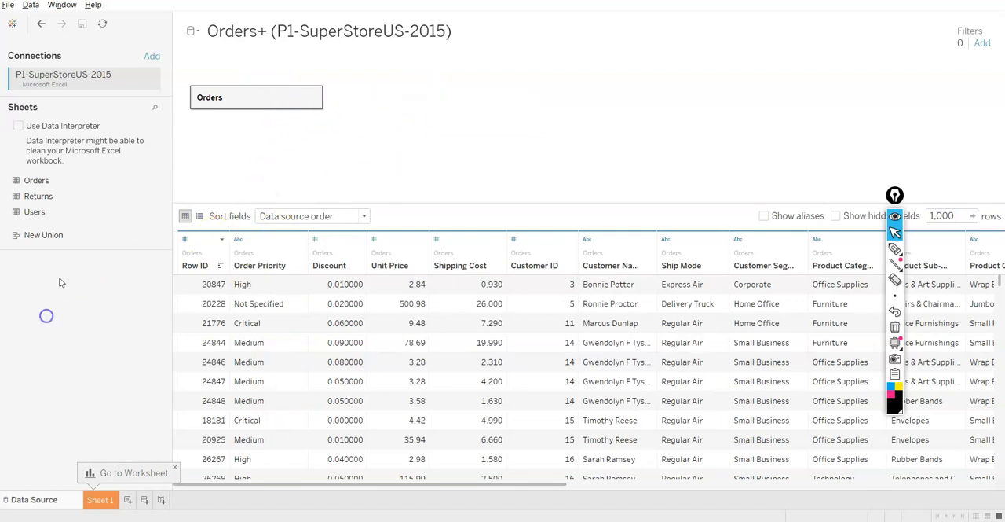
left_click_drag(235, 102, 71, 353)
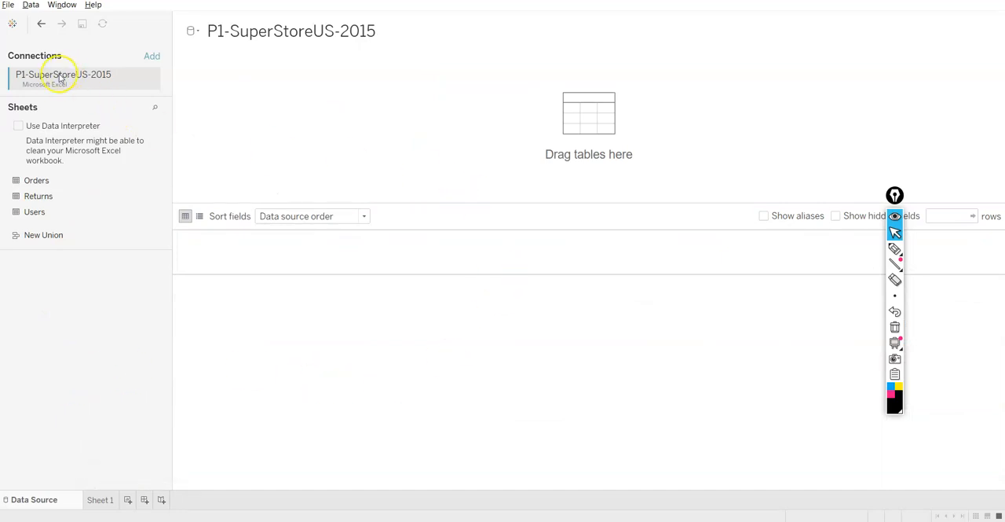
left_click(31, 182)
double_click(31, 182)
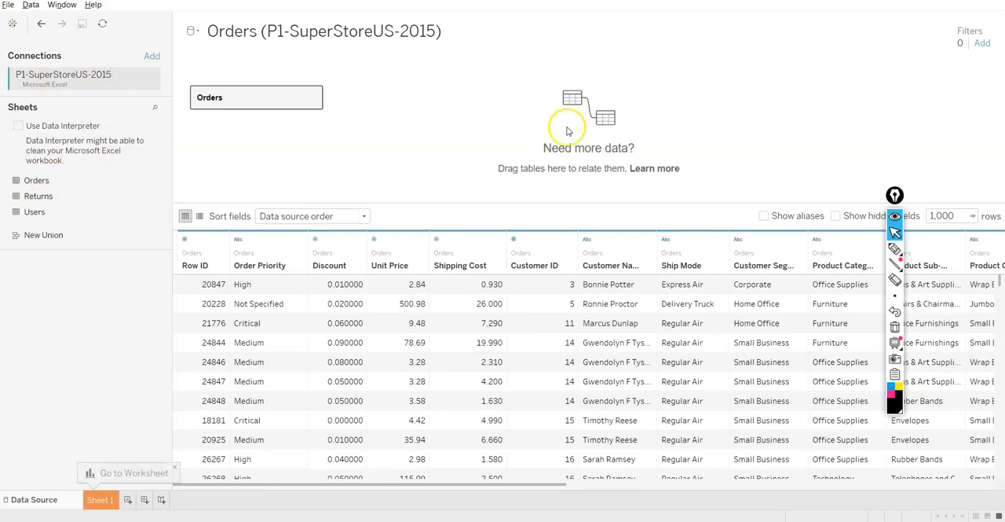
Create a second connection to P1-SuperStoreUS-2015.xlsx and add its Returns sheet as a separate data source.
left_click(12, 24)
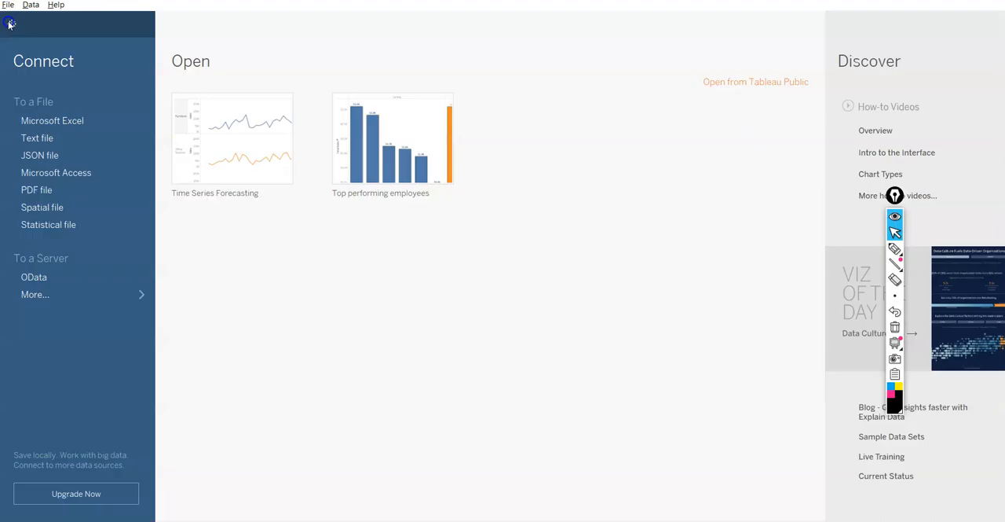
left_click(76, 123)
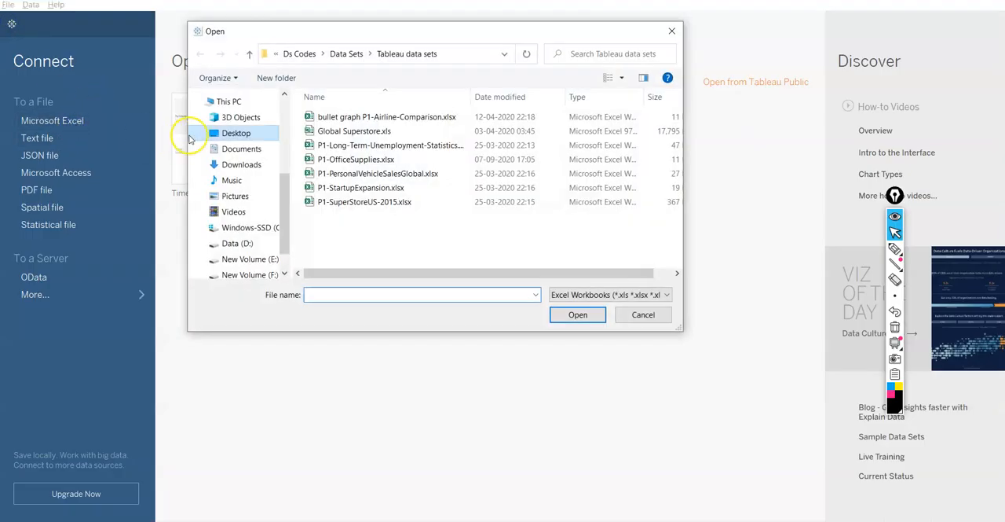
left_click(338, 204)
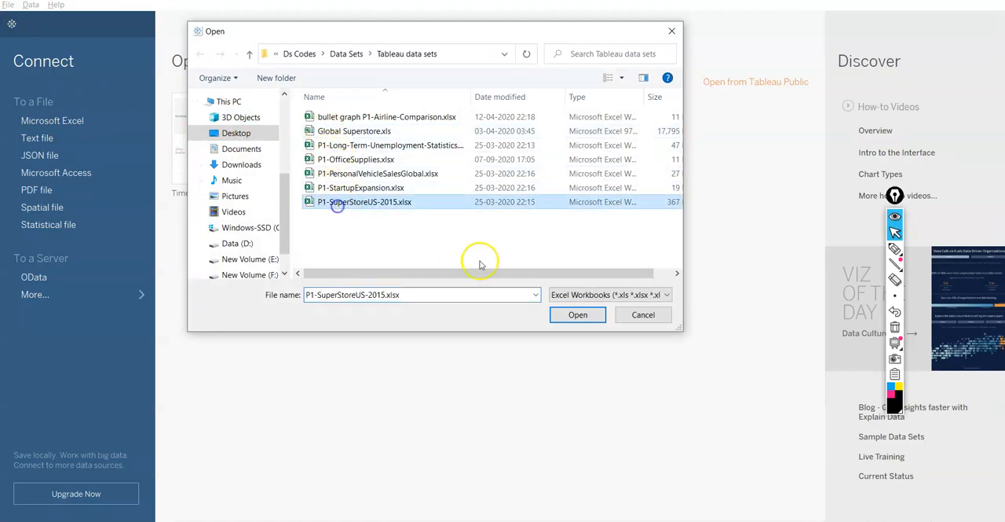
left_click(578, 315)
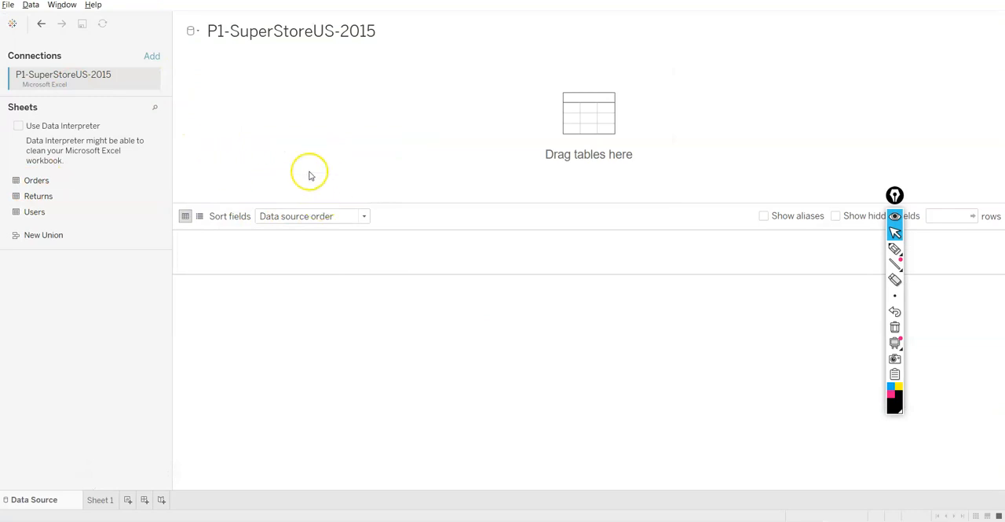
double_click(65, 196)
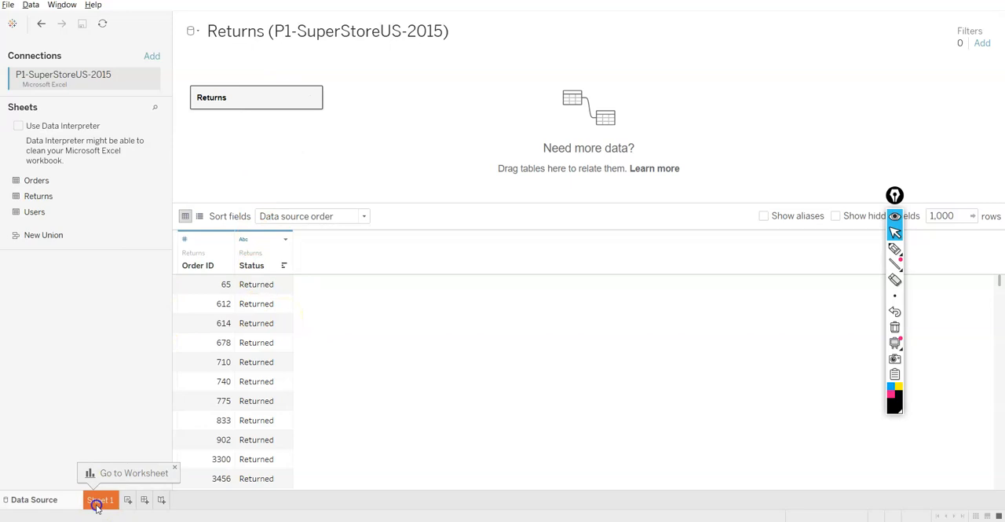
Open the Sheet 1 worksheet and examine the fields of the Orders and Returns data sources.
left_click(97, 501)
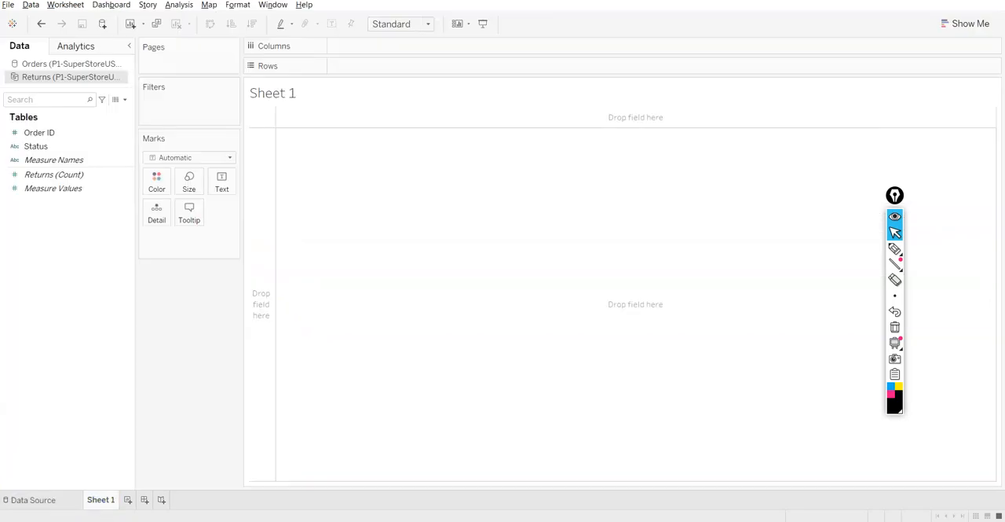
left_click(30, 65)
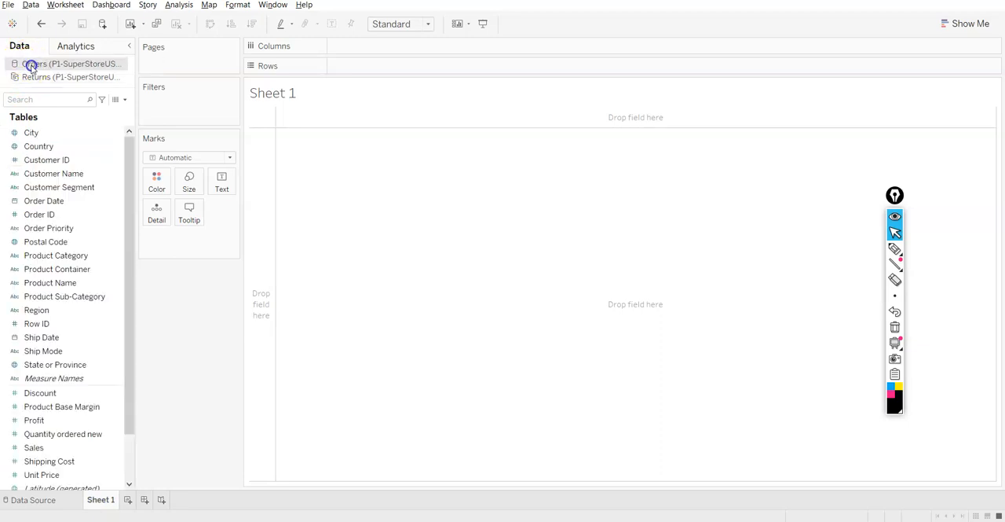
scroll(44, 340, "down", 3)
scroll(16, 251, "up", 3)
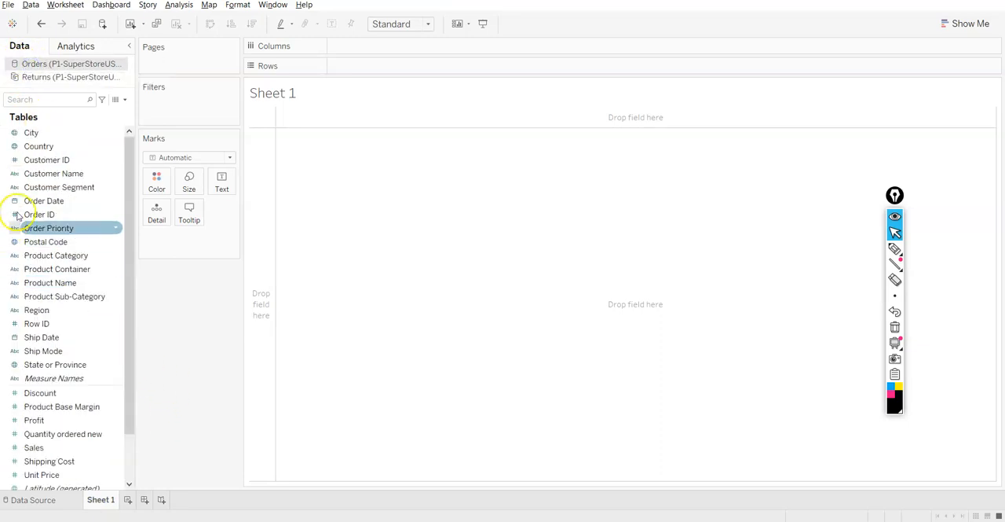
left_click(66, 77)
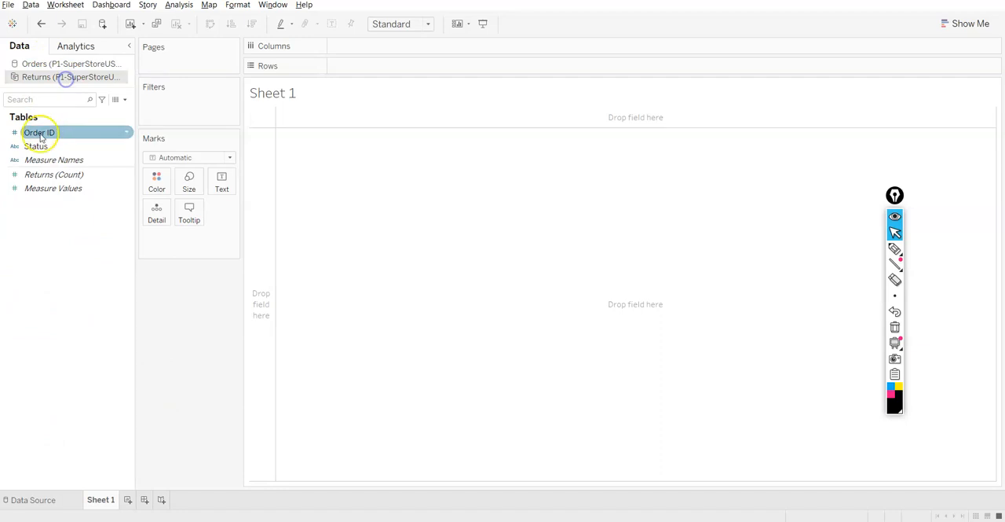
Display the fields of the Orders data source, and return to the start page.
left_click(52, 65)
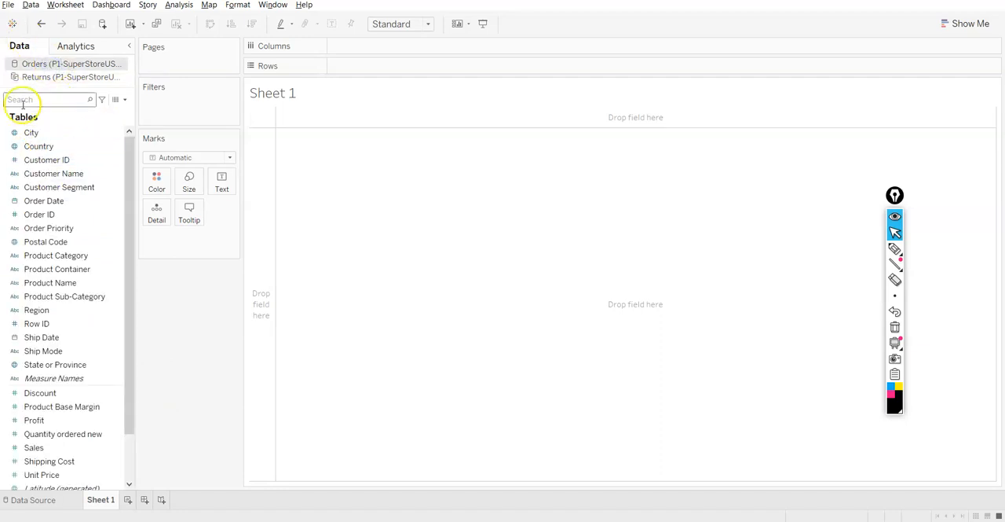
left_click(14, 25)
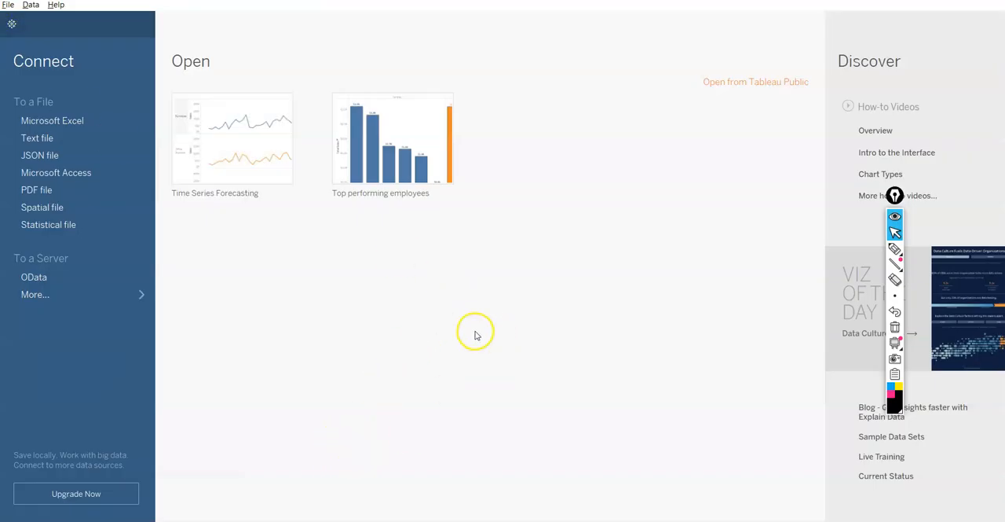
Switch to Aggregation and granularity.pptx in PowerPoint, resume its slide show and advance to the closing Thank You slide.
key("alt+Tab")
key("alt+Tab")
key("alt+Tab")
key("alt+Tab")
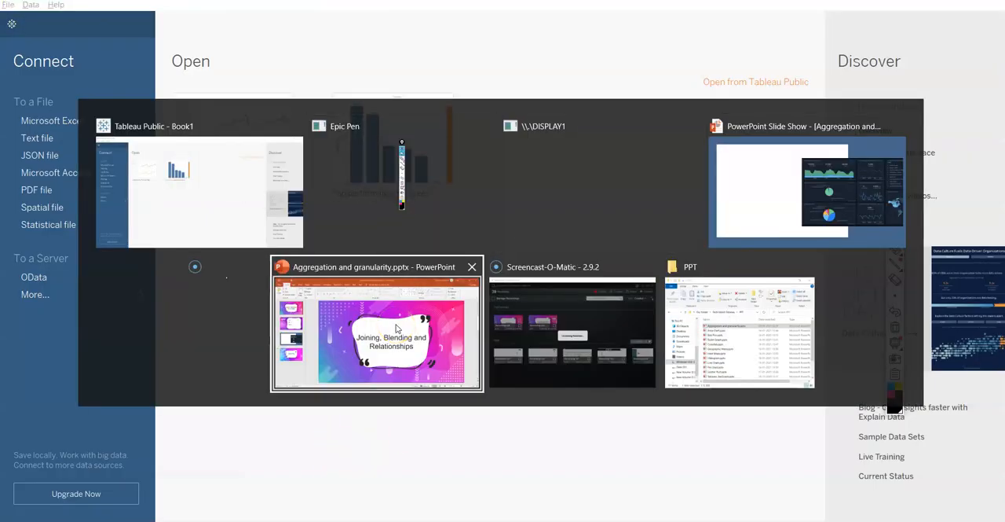
left_click(396, 329)
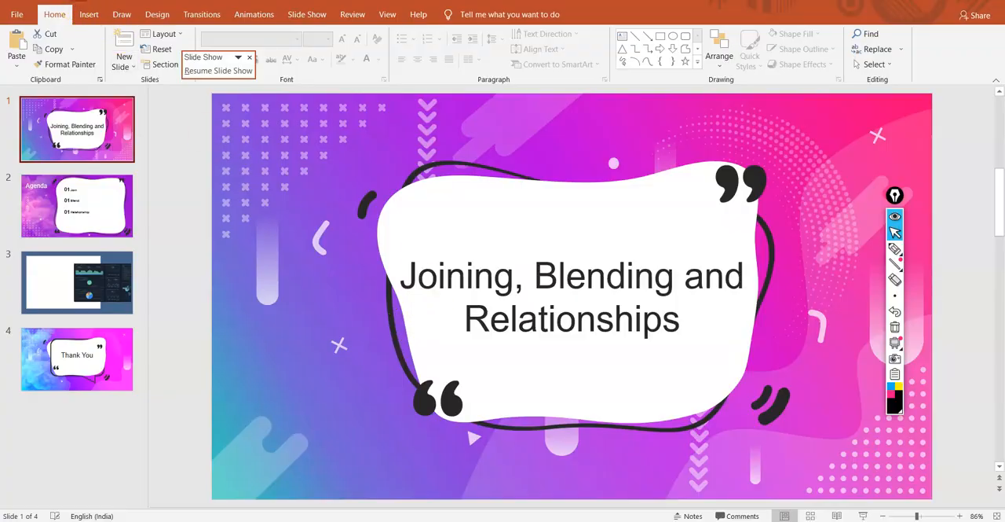
left_click(218, 71)
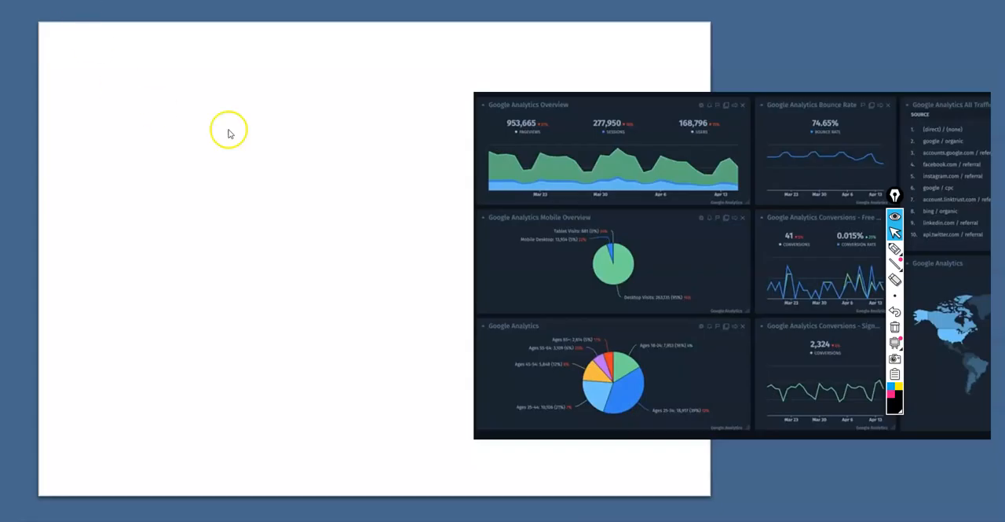
left_click(542, 237)
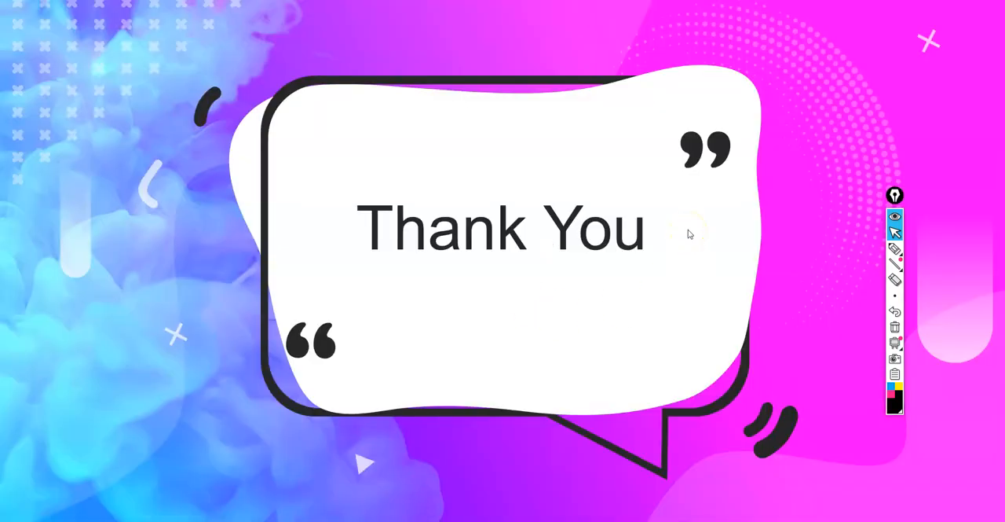